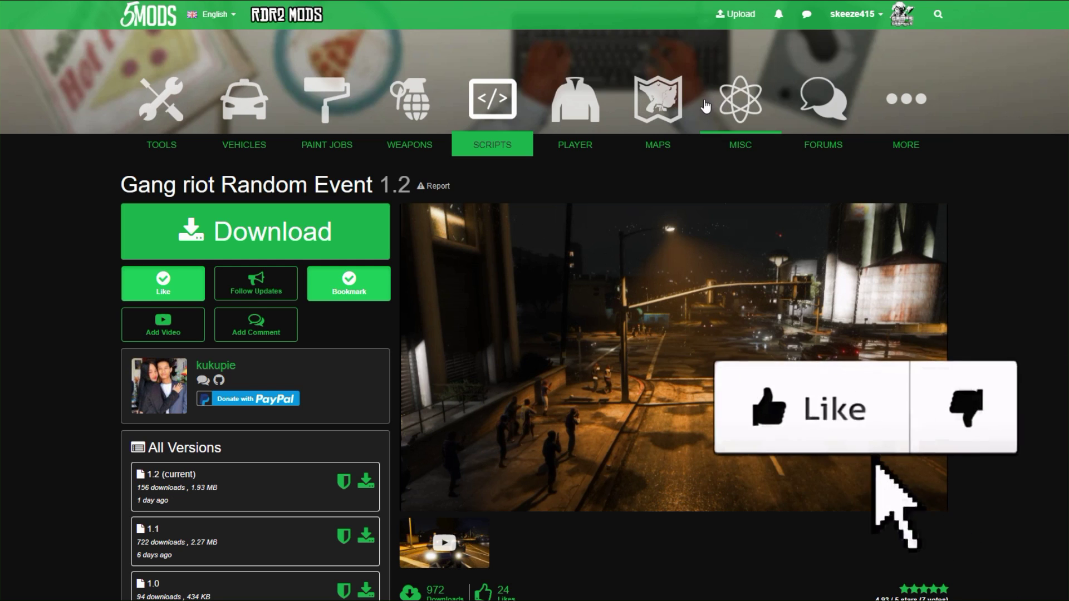
scroll(520, 110, down, 1)
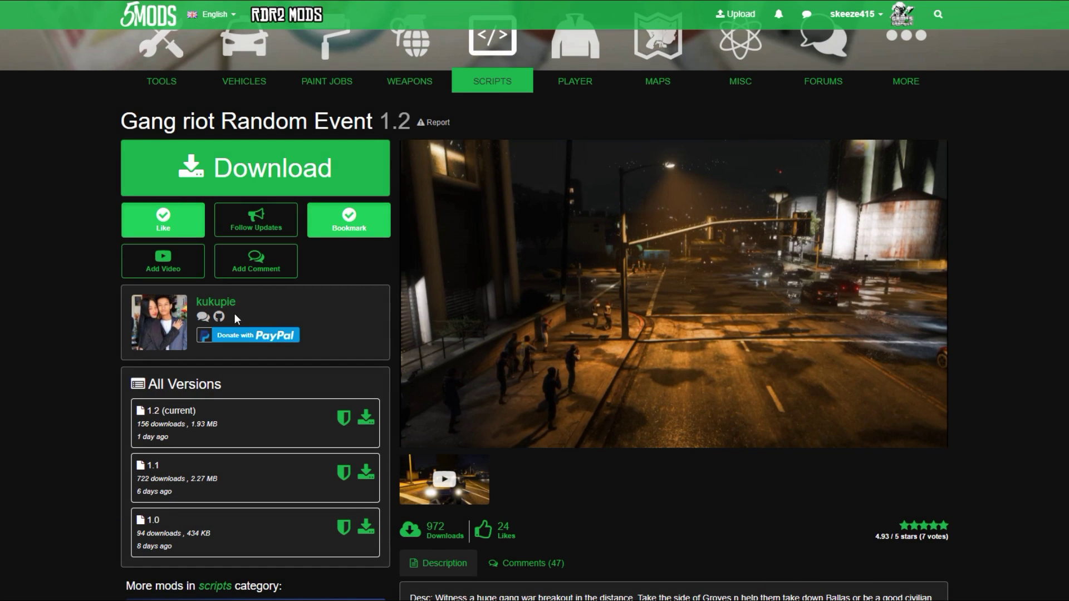
scroll(739, 174, down, 1)
scroll(739, 174, down, 2)
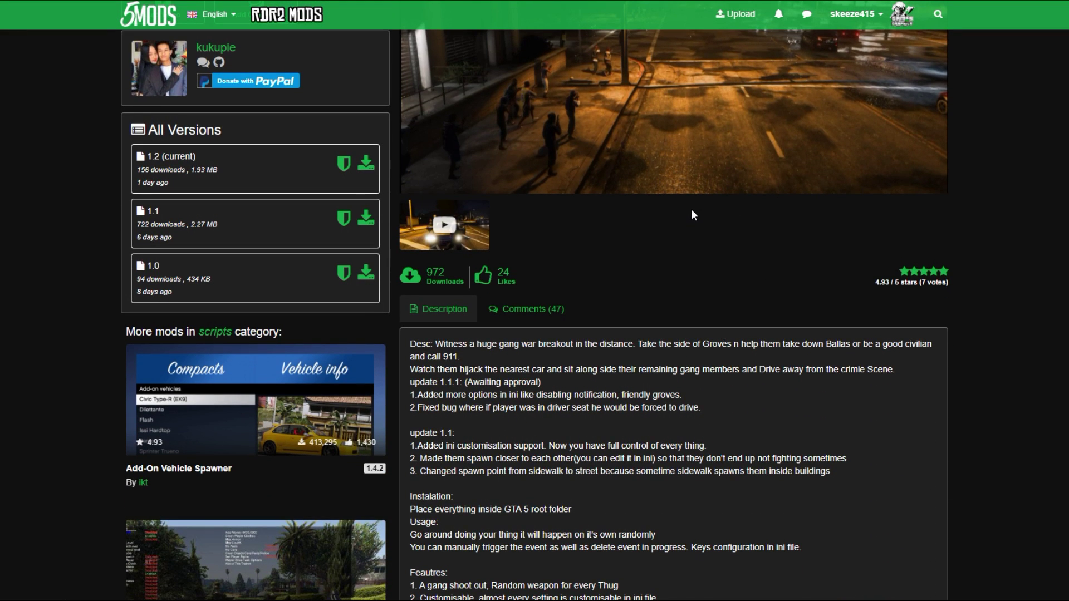
scroll(691, 210, down, 1)
scroll(695, 217, down, 3)
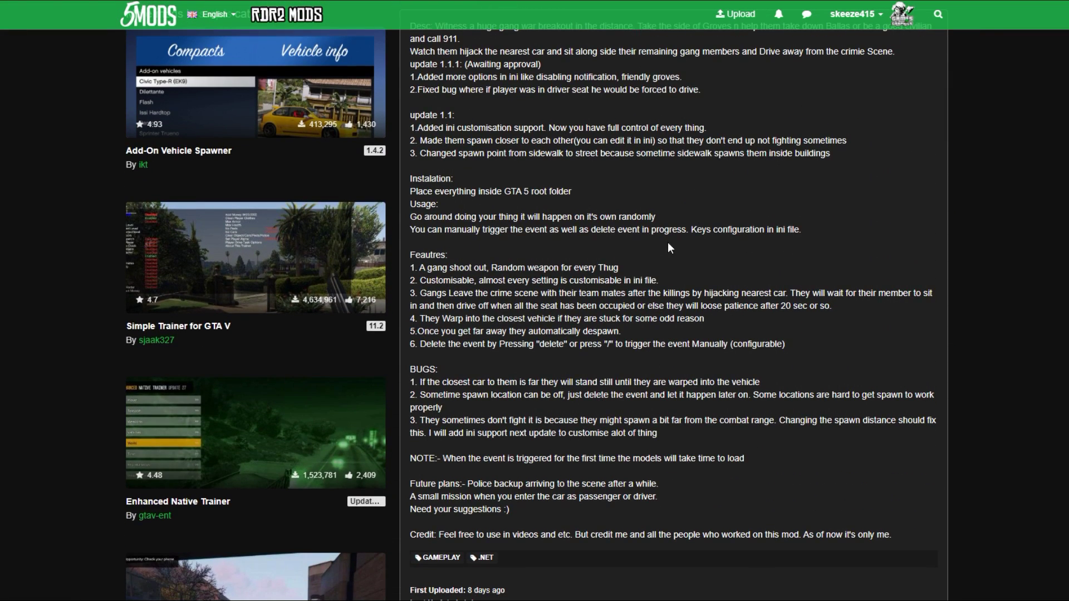
scroll(699, 402, up, 2)
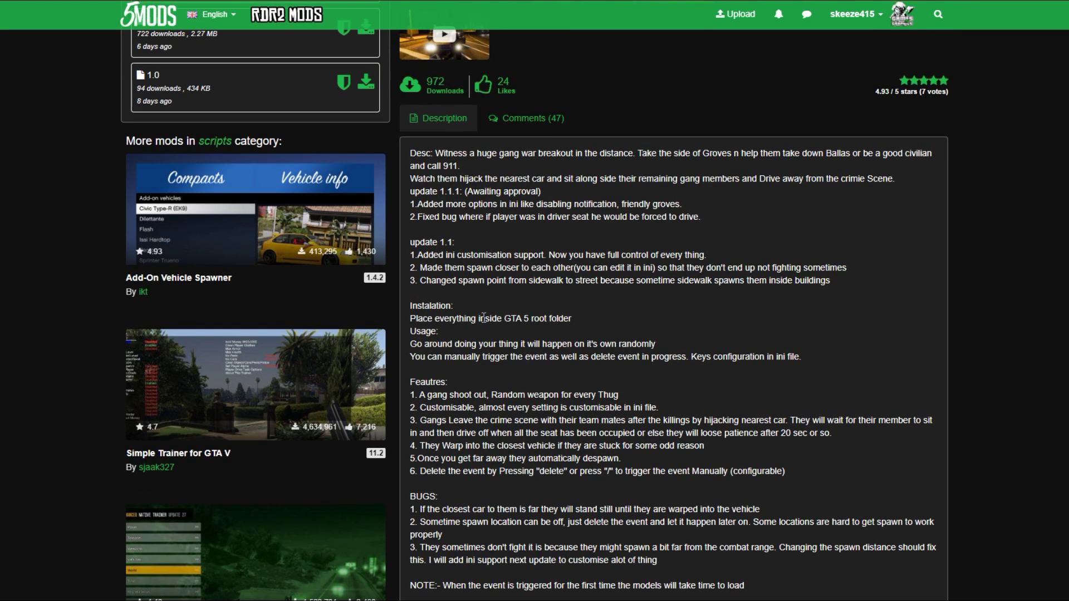
scroll(779, 283, down, 2)
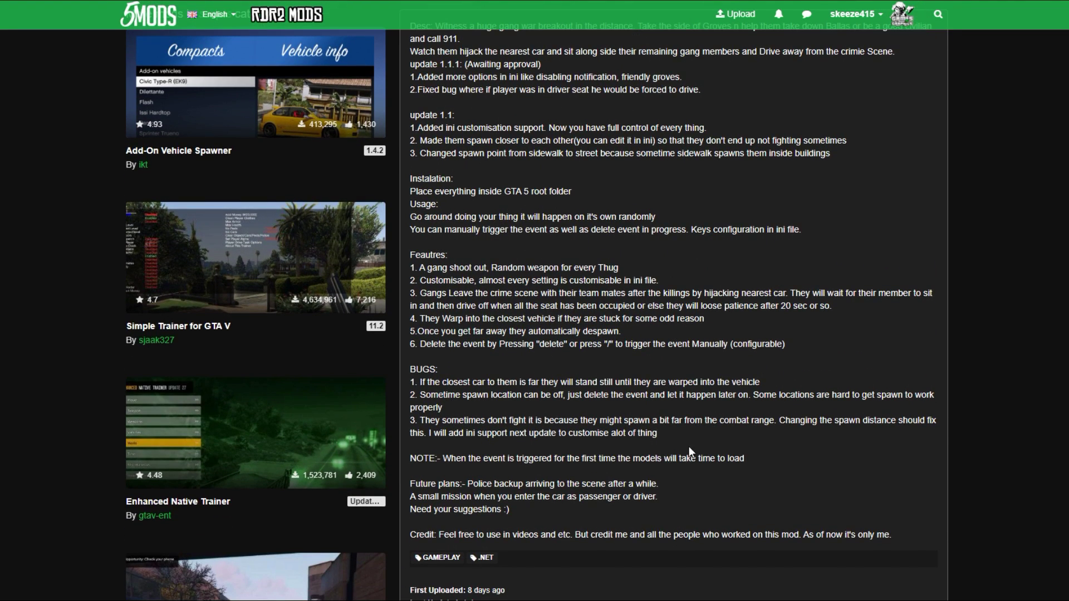
scroll(710, 513, up, 2)
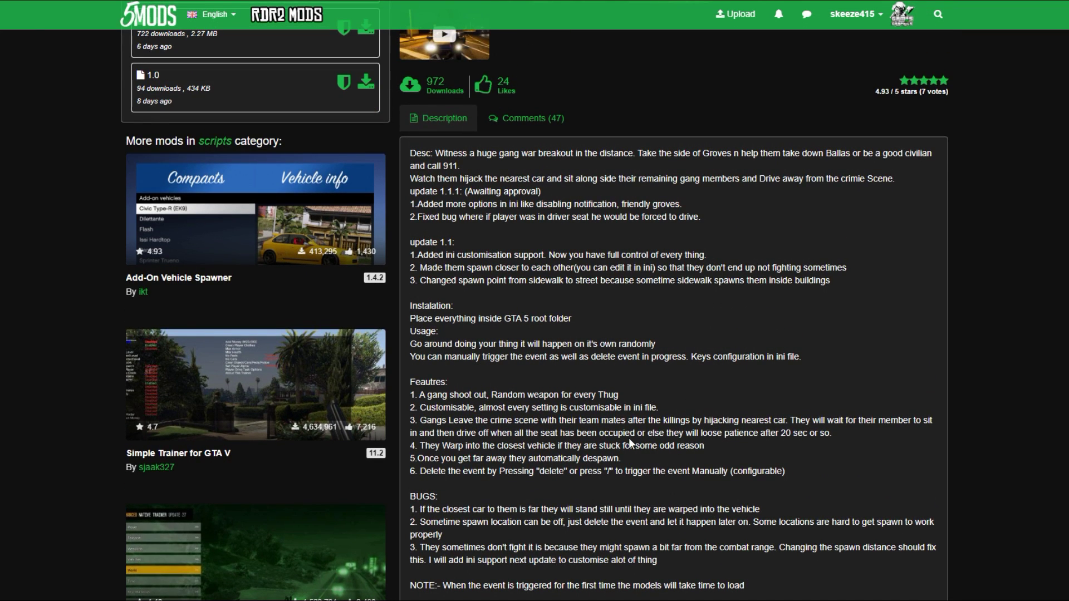
scroll(530, 445, up, 2)
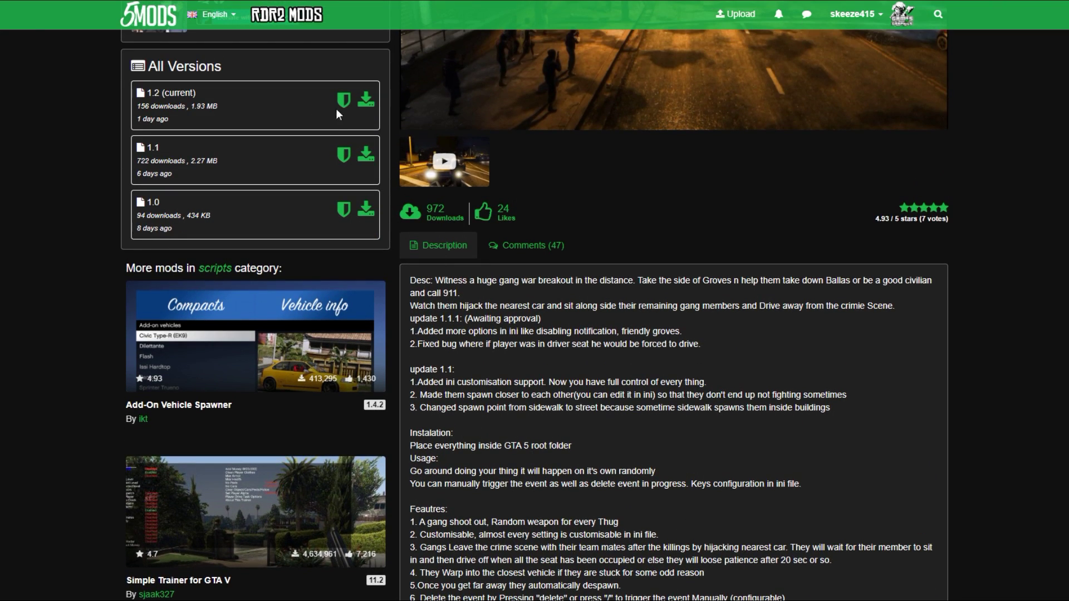
scroll(203, 130, up, 1)
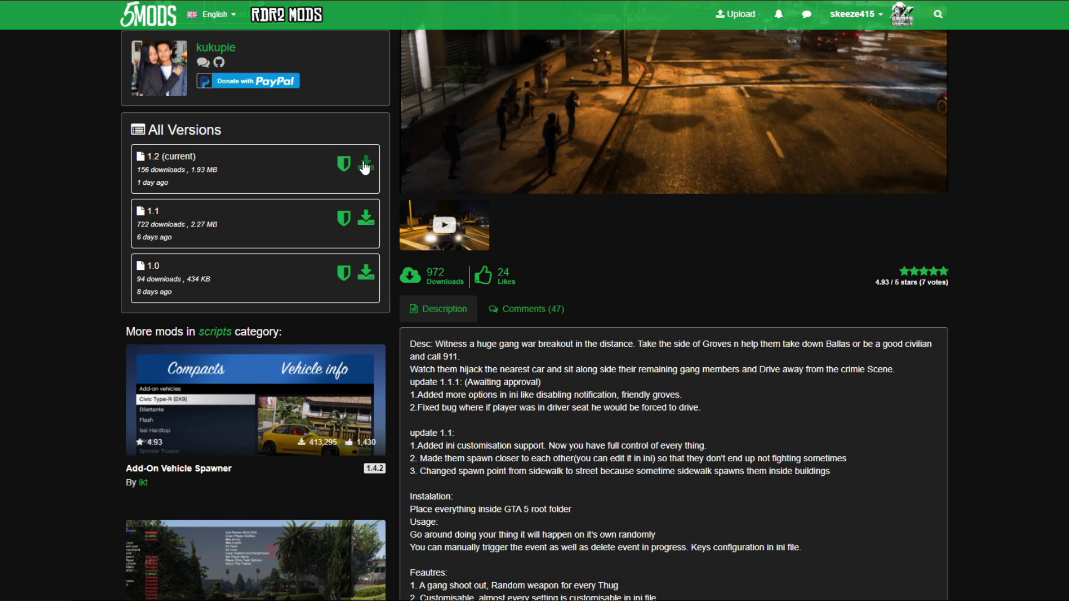
scroll(654, 533, up, 5)
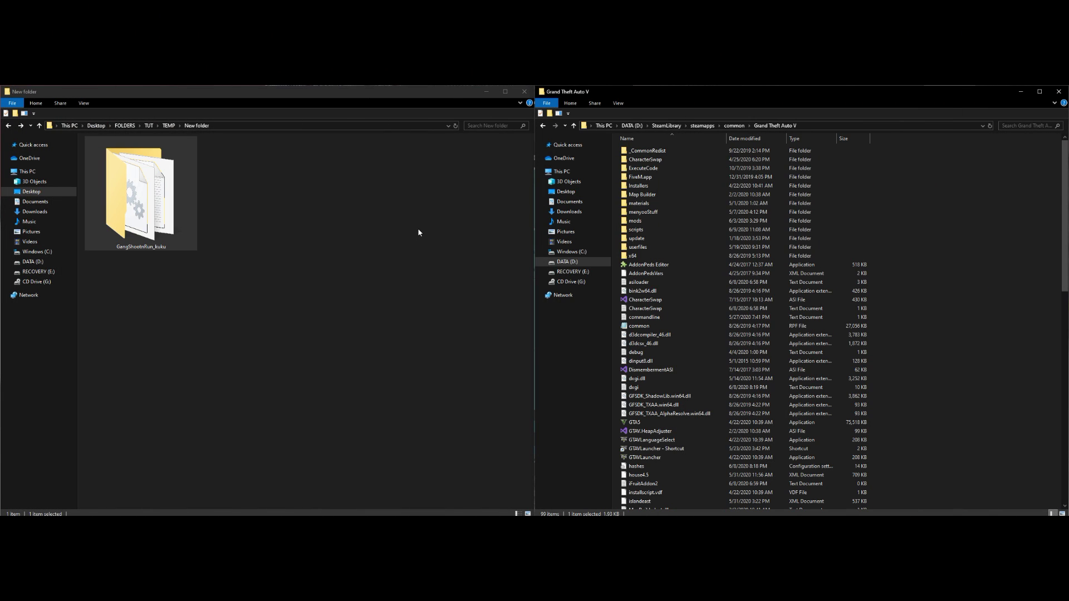
Select the downloaded GangShootnRun_kuku folder in the left Explorer window.
click(173, 206)
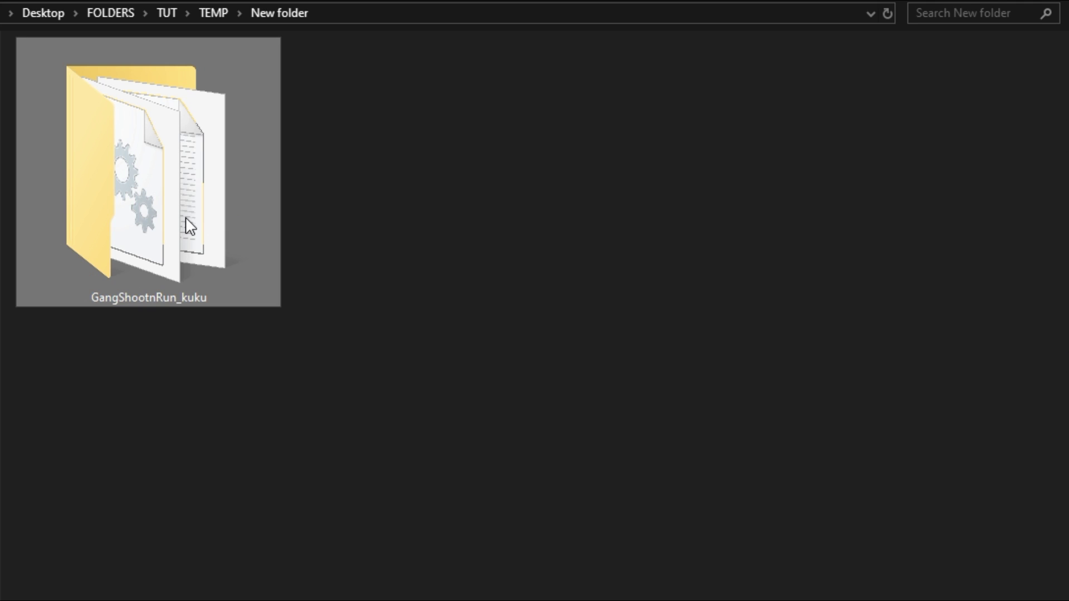
mouse_move(188, 225)
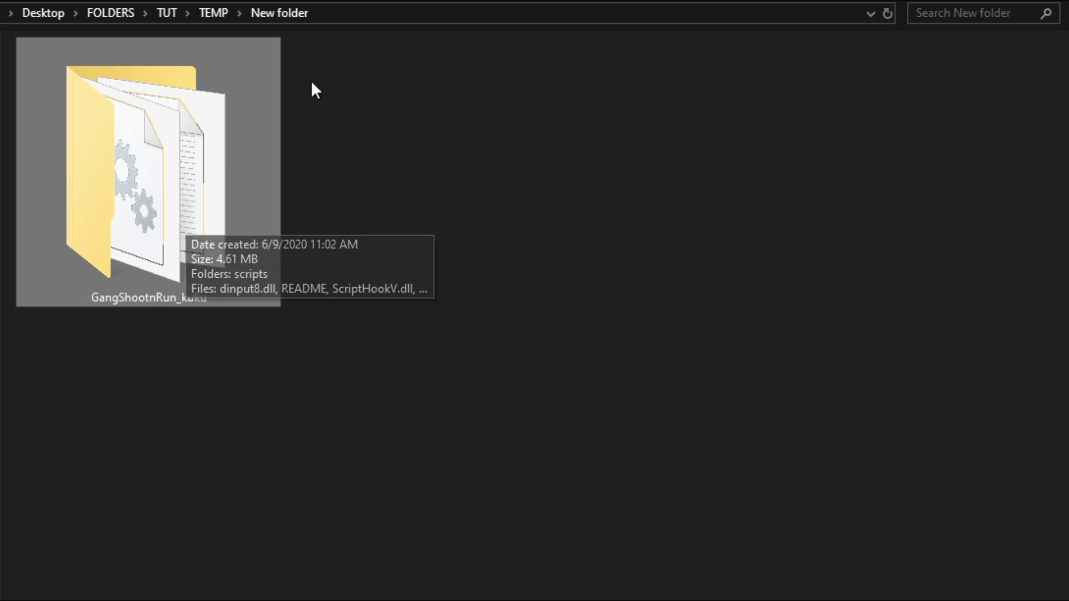
Open the GangShootnRun_kuku folder and show its contents as large icons.
double_click(196, 181)
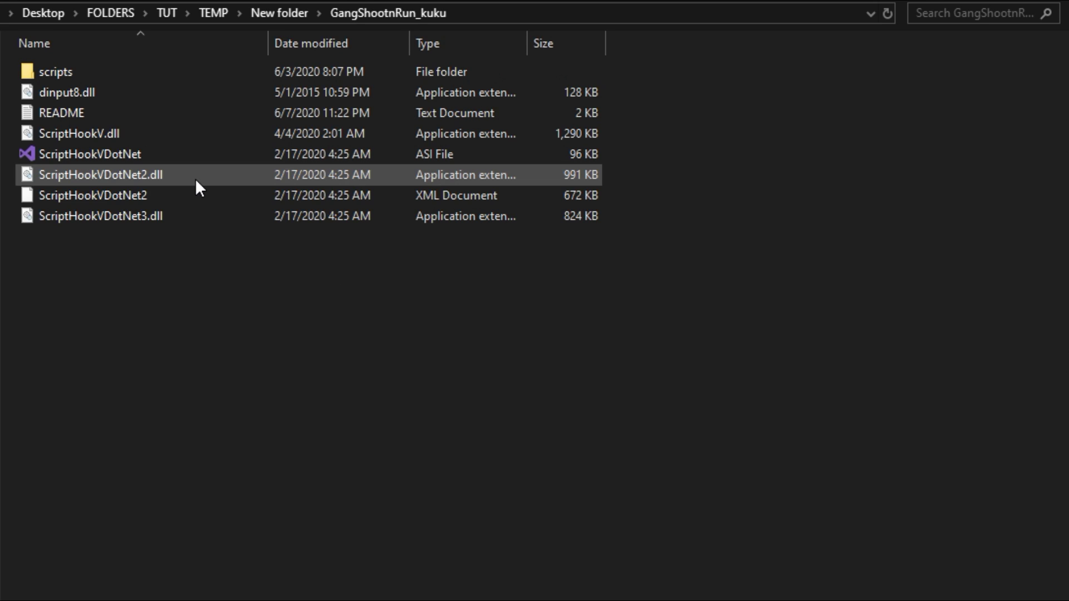
ctrl+scroll(535, 300, up, 4)
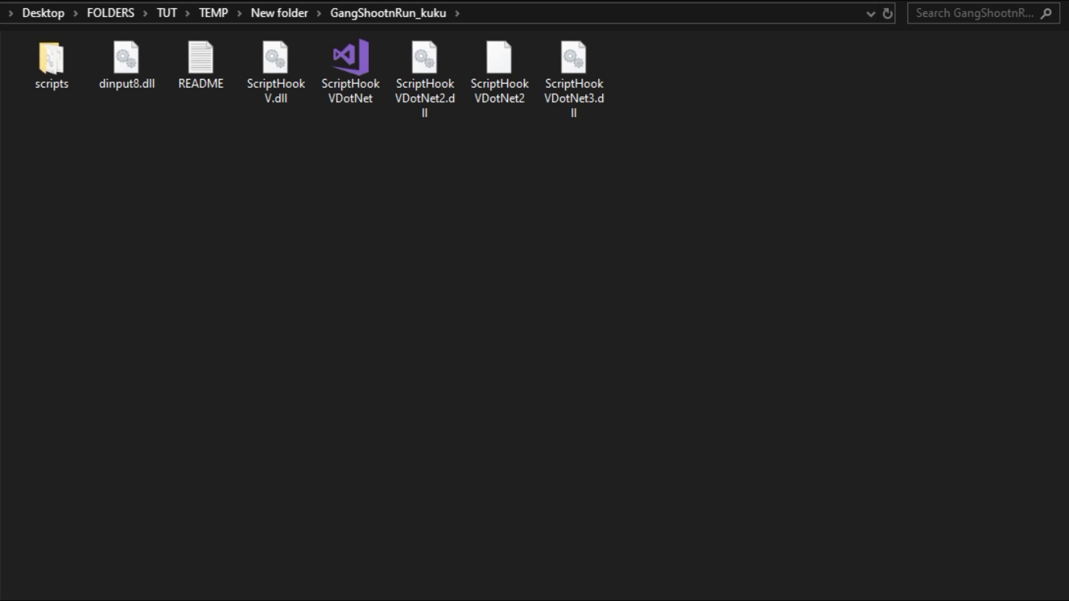
ctrl+scroll(535, 301, up, 1)
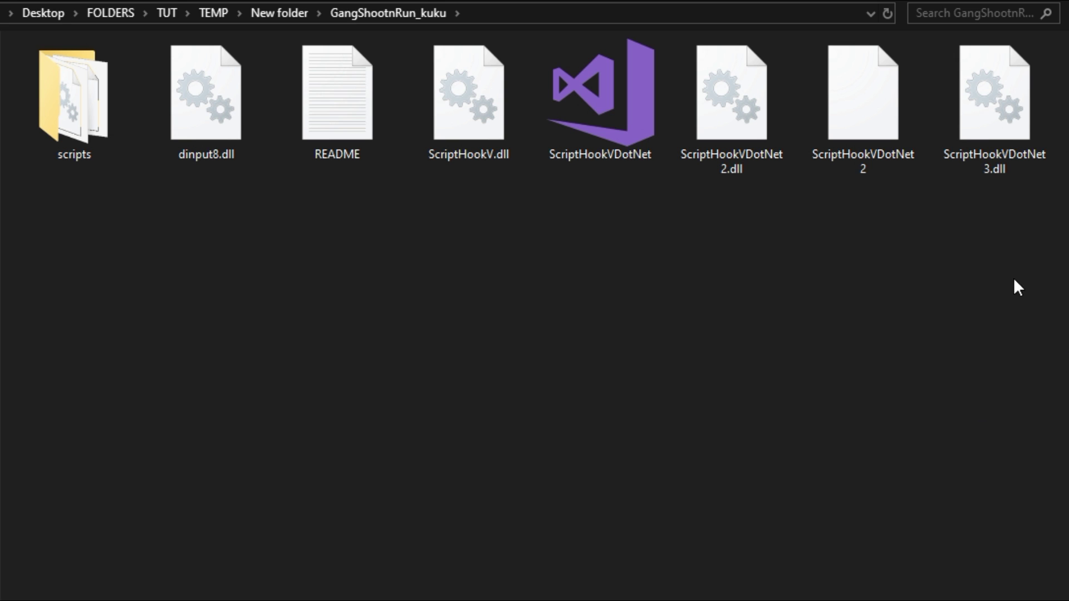
Select the mod files except README, then clear that and select the scripts folder.
drag(997, 286, 219, 76)
ctrl+click(333, 100)
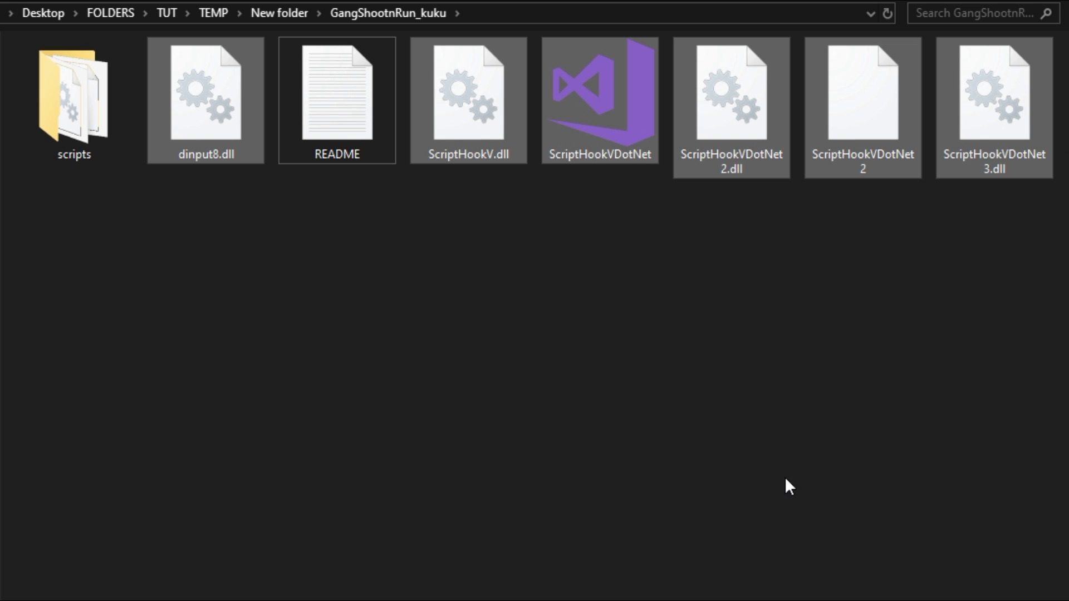
click(517, 359)
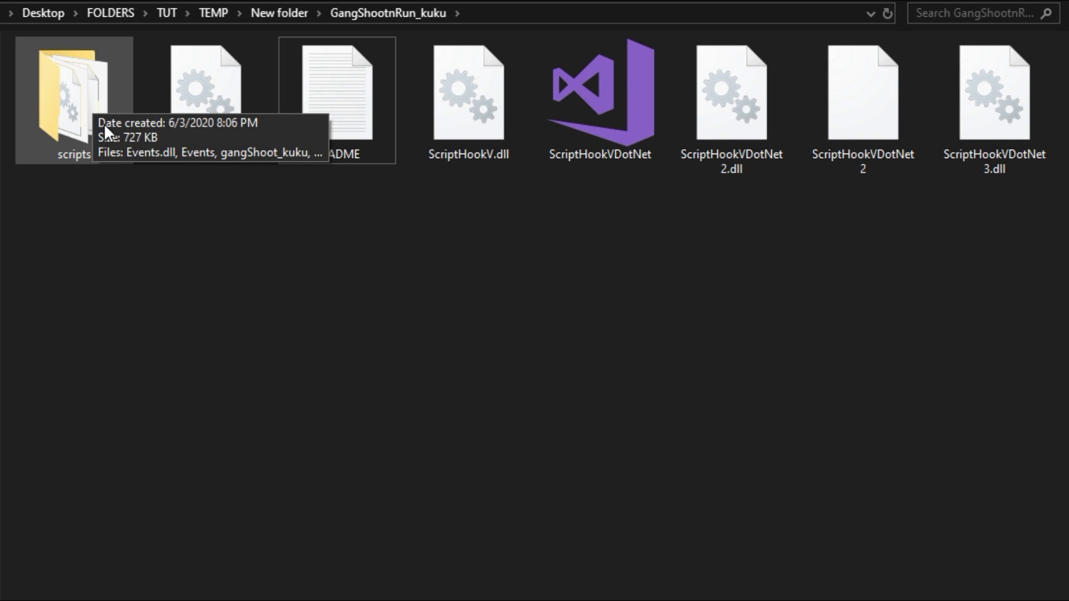
click(79, 132)
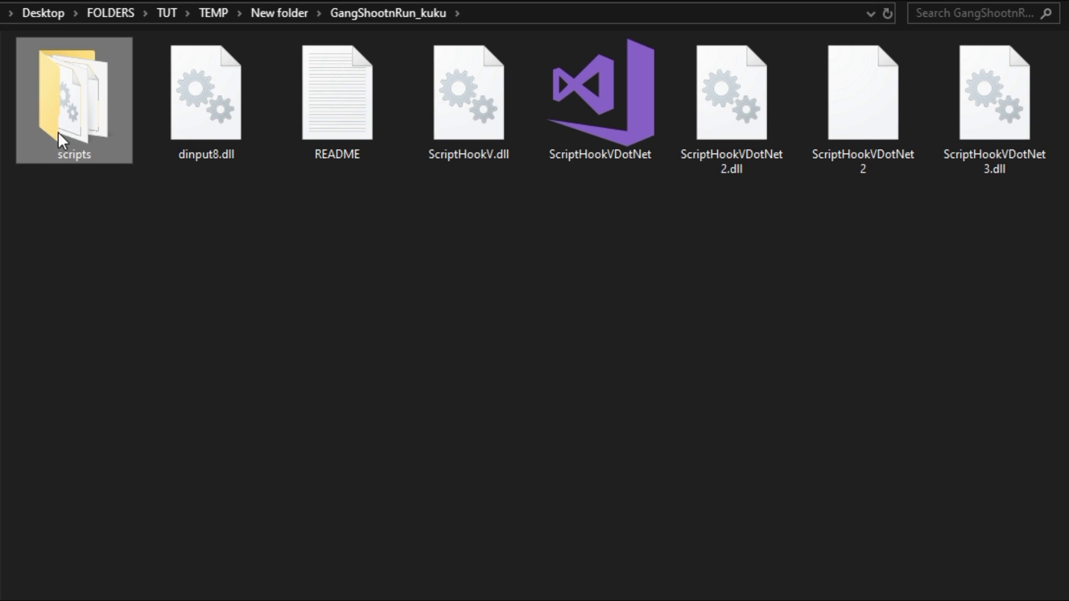
Open the mod's scripts folder and the Grand Theft Auto V scripts folder side by side.
double_click(106, 116)
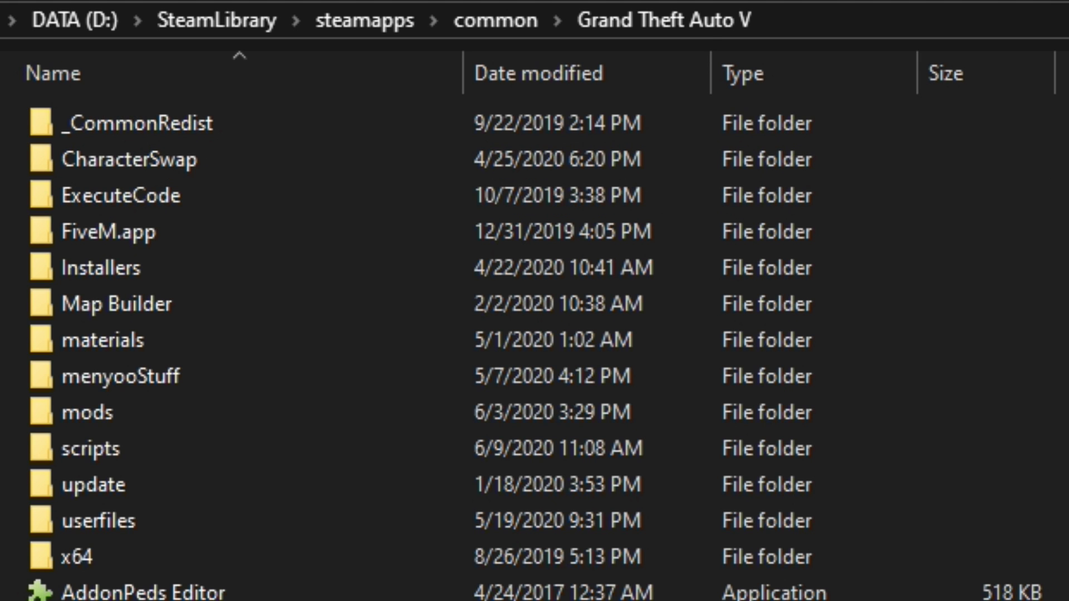
click(356, 448)
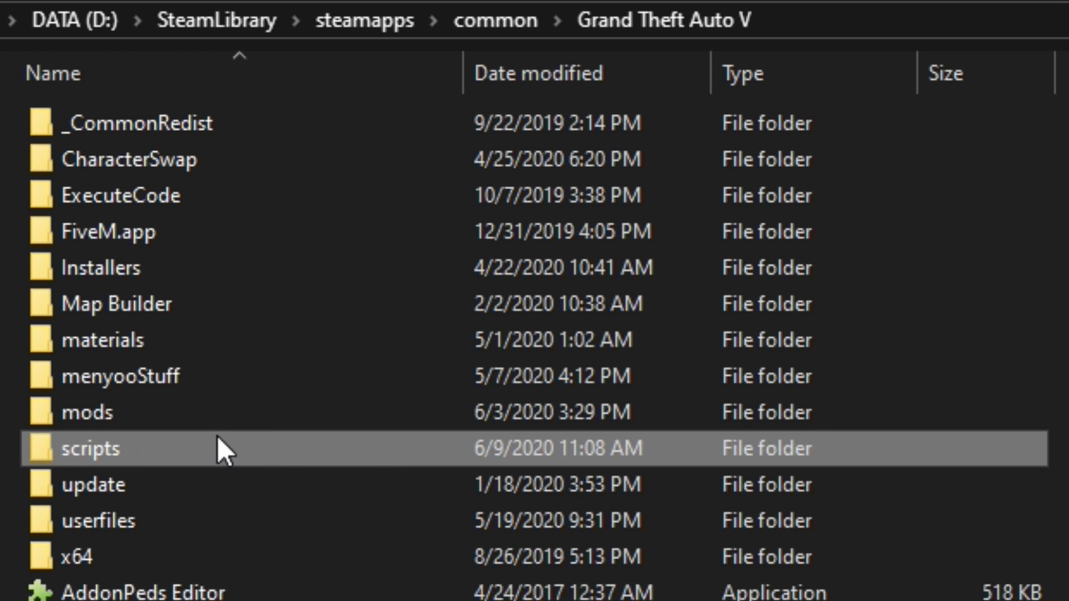
mouse_move(208, 439)
double_click(275, 461)
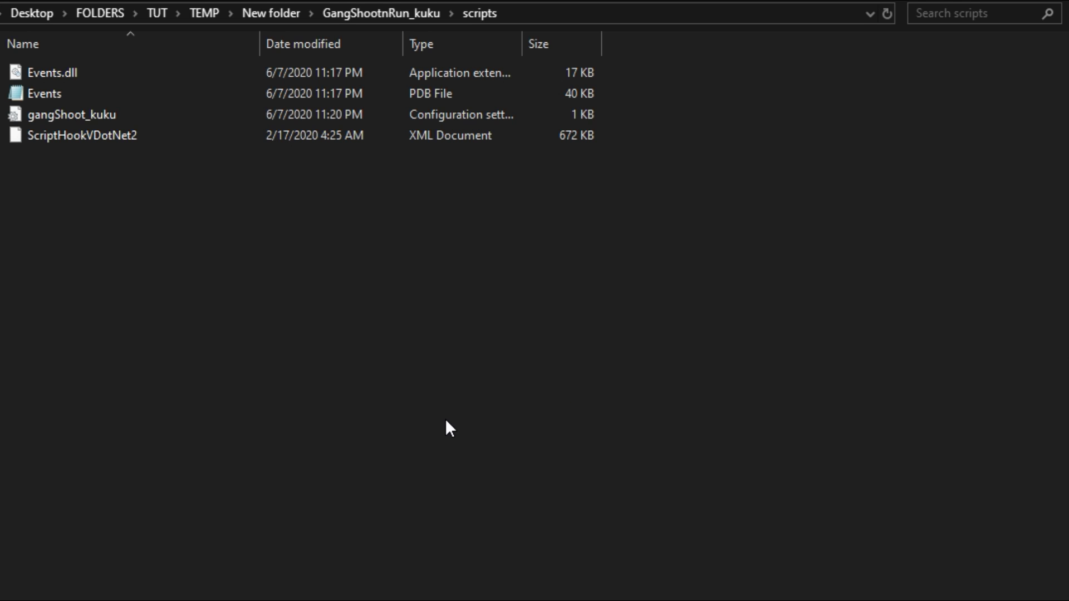
scroll(445, 419, up, 5)
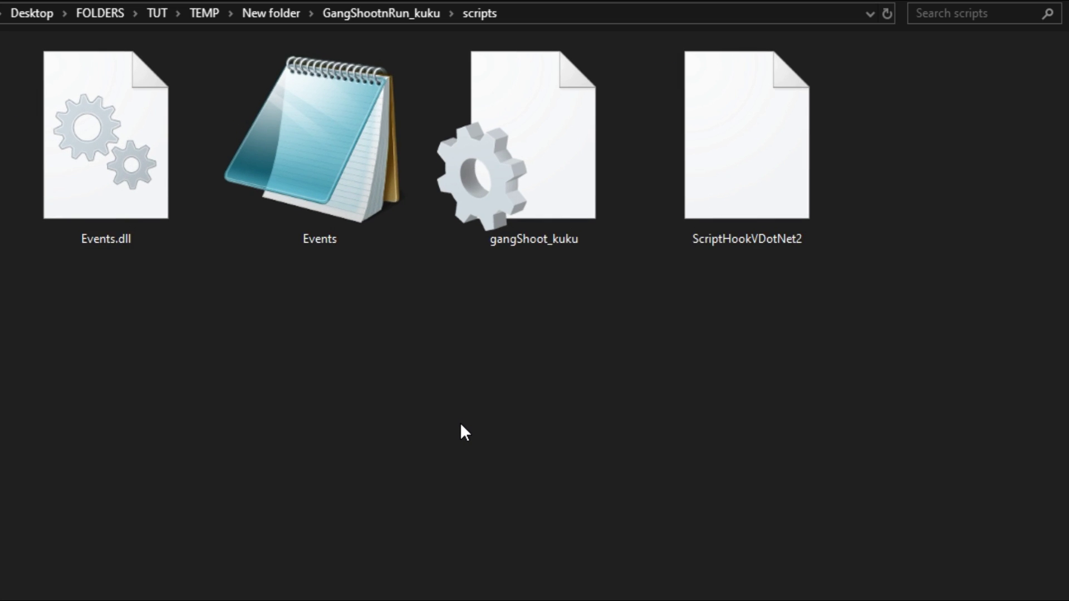
scroll(460, 422, up, 1)
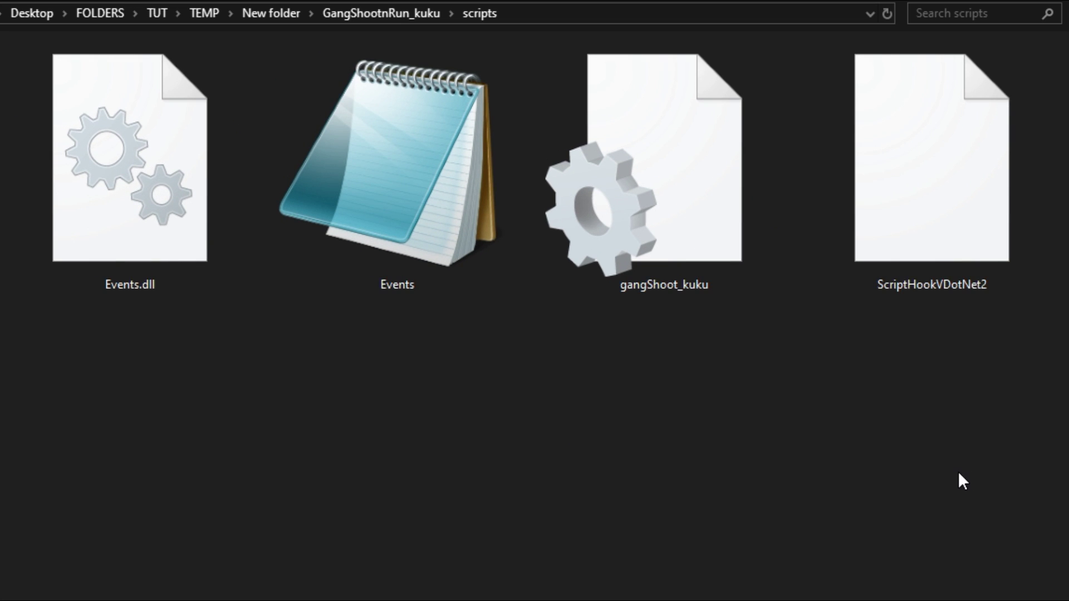
Copy Events.dll, Events and gangShoot_kuku into the game's scripts folder, leaving out ScriptHookVDotNet2.
drag(958, 471, 25, 114)
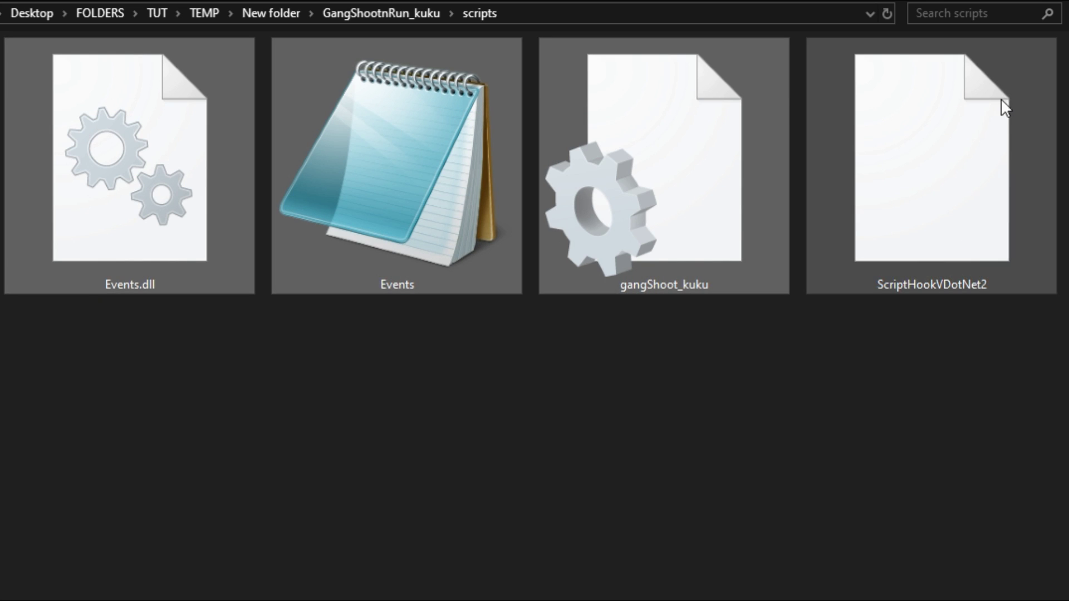
ctrl+click(1006, 107)
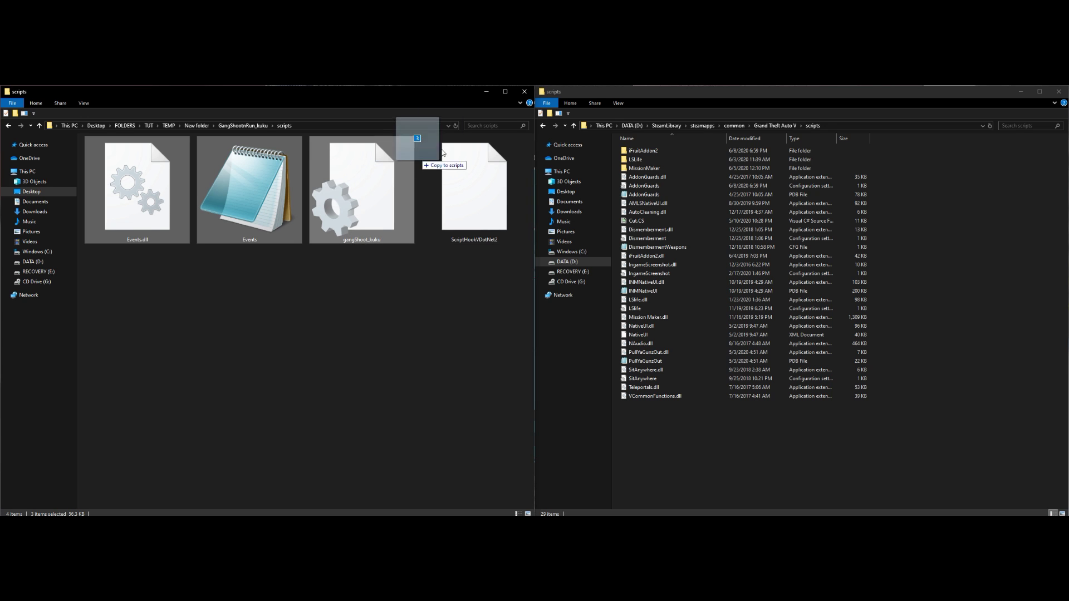
drag(444, 153, 794, 443)
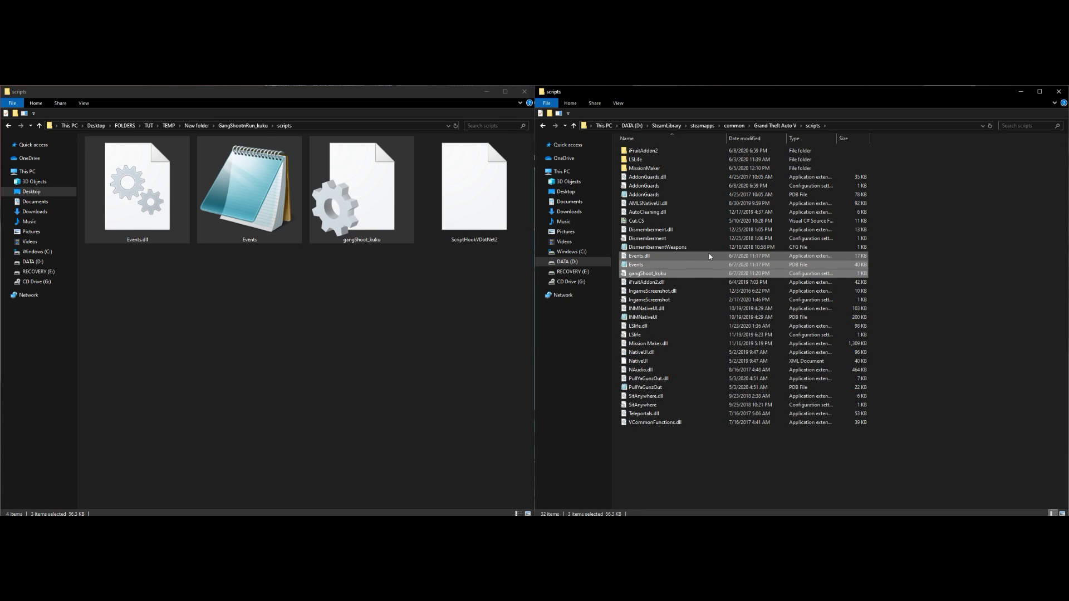
click(420, 355)
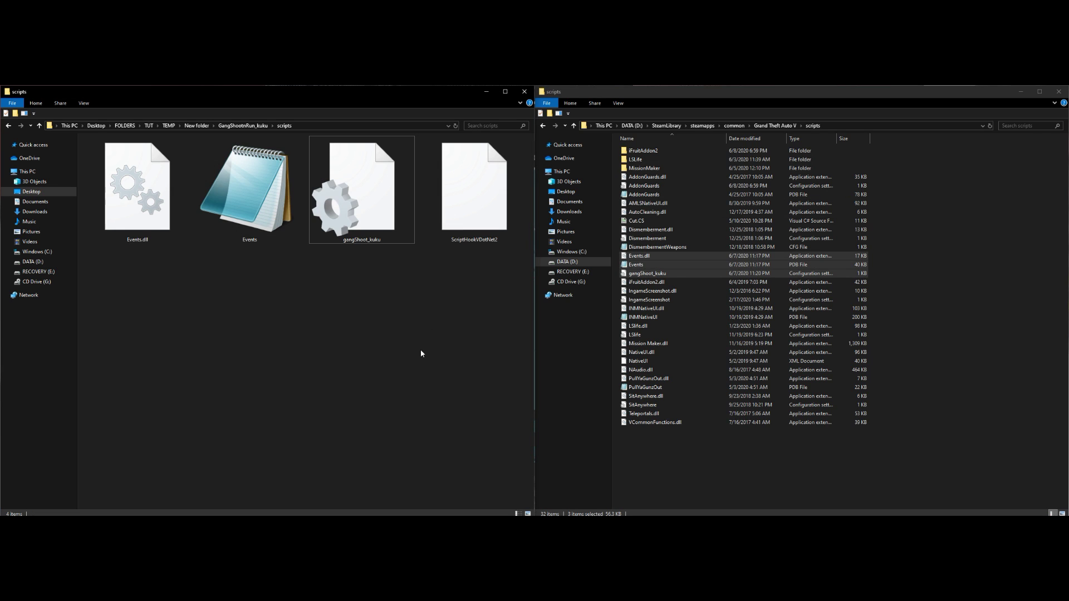
click(487, 92)
Clear the desktop, then in GTA V draw the pistol and run toward the gang war.
click(1050, 97)
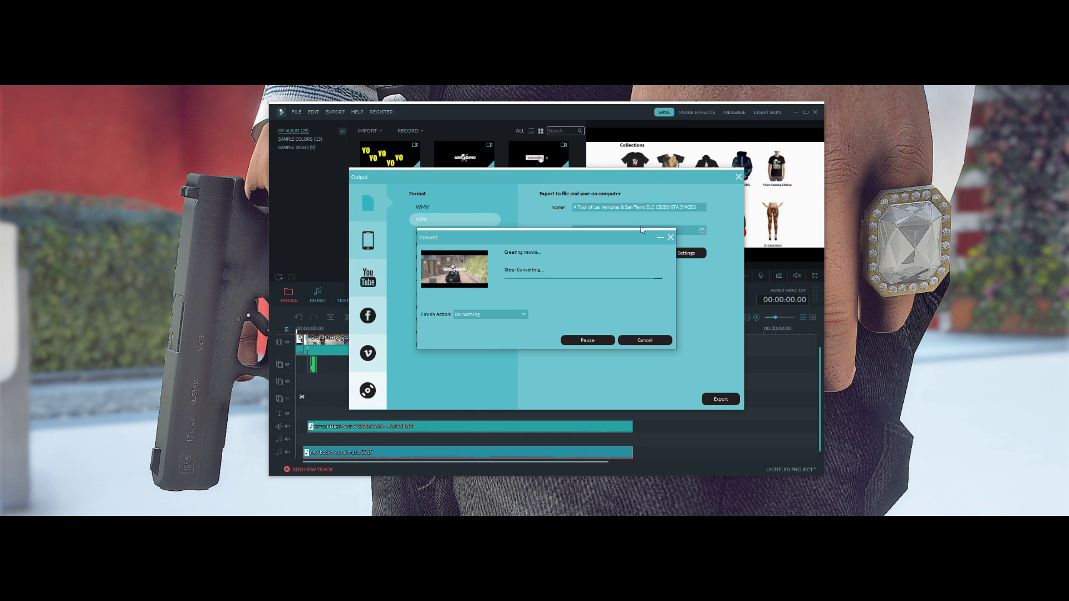
click(660, 238)
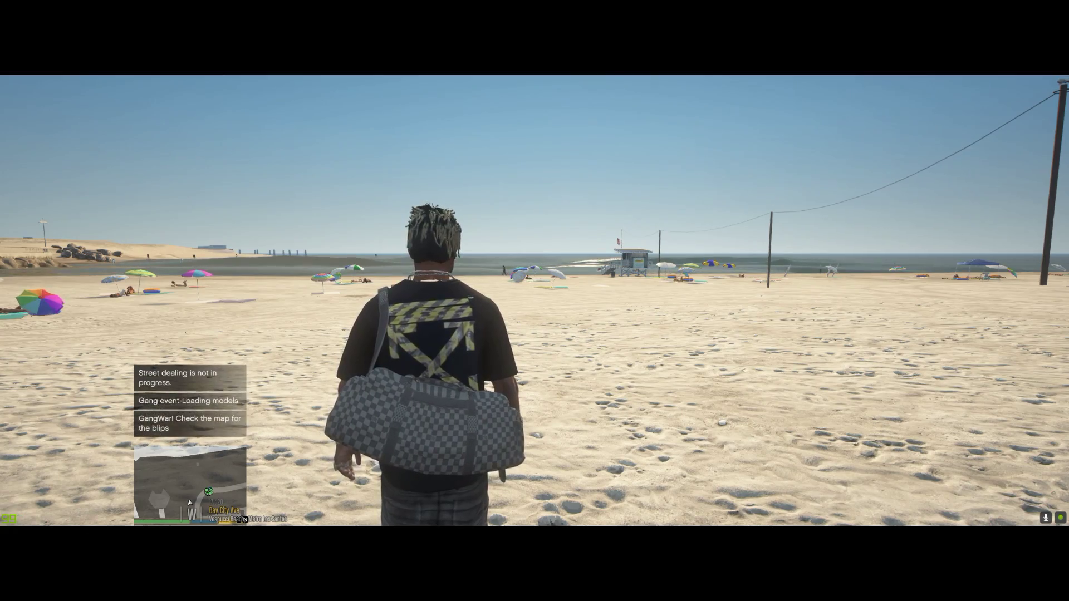
key(1)
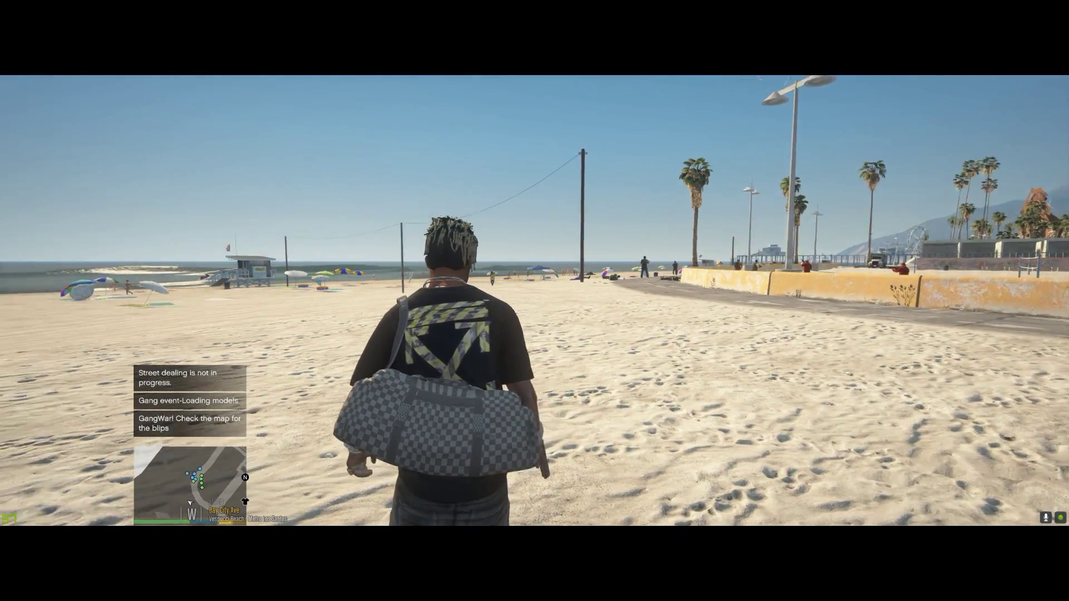
key(w)
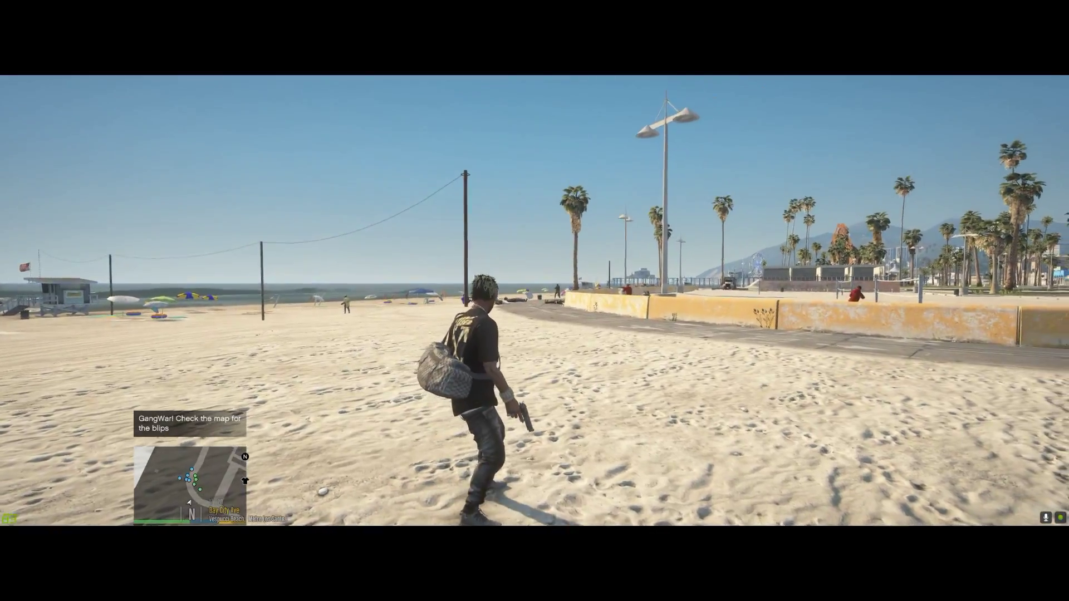